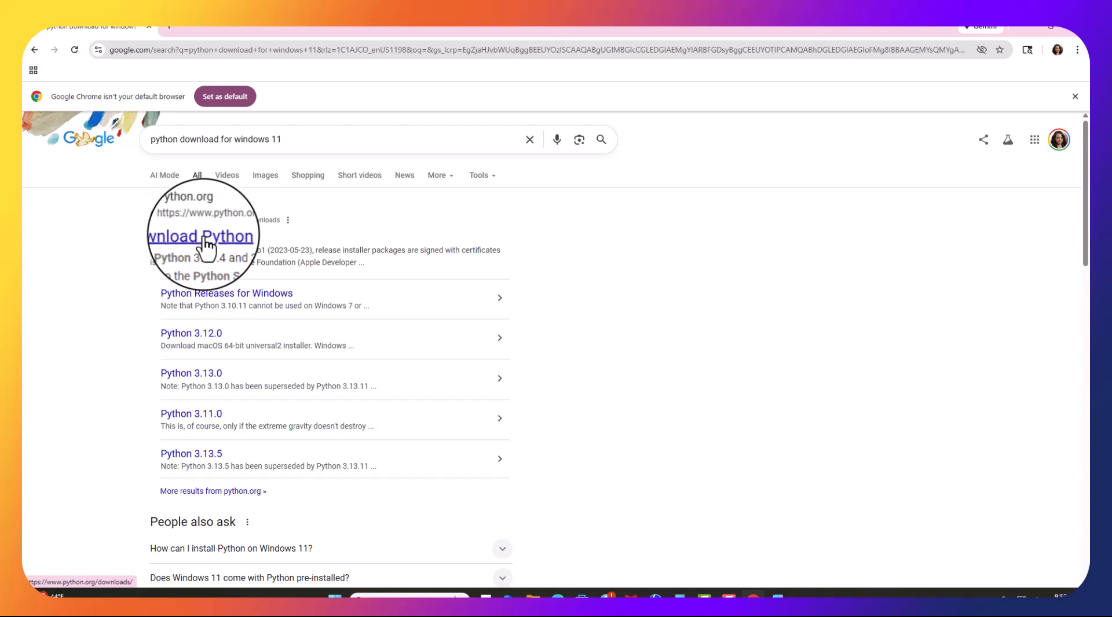
Download the standalone Python 3.14.2 installer for Windows from python.org's downloads page and launch it.
{"action": "left_click", "coordinate": [207, 249]}
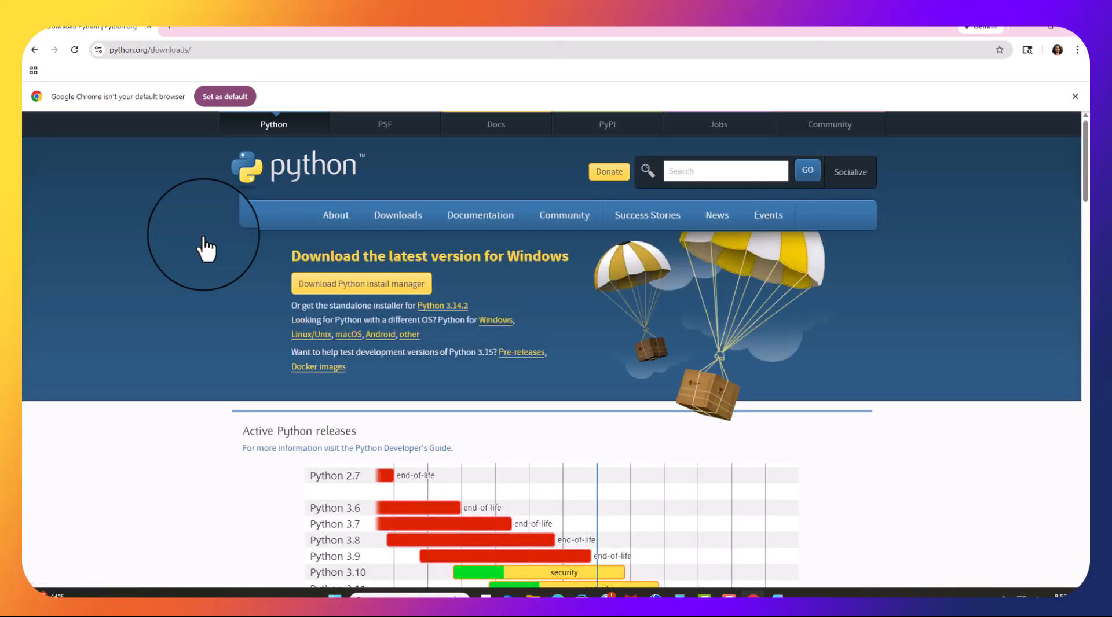
{"action": "mouse_move", "coordinate": [396, 223]}
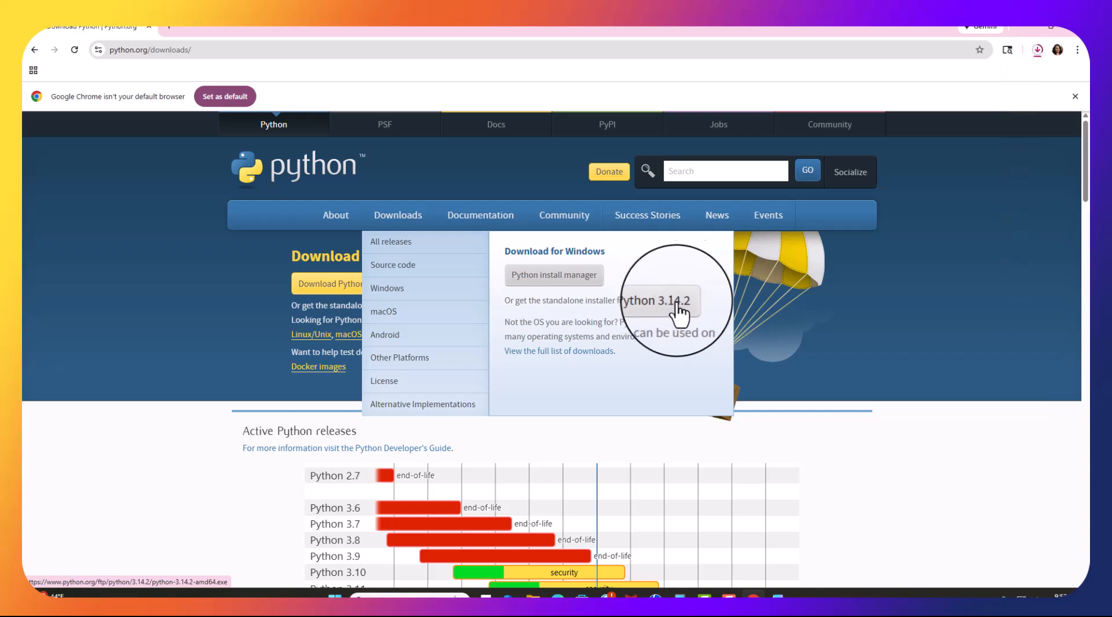
{"action": "left_click", "coordinate": [936, 100]}
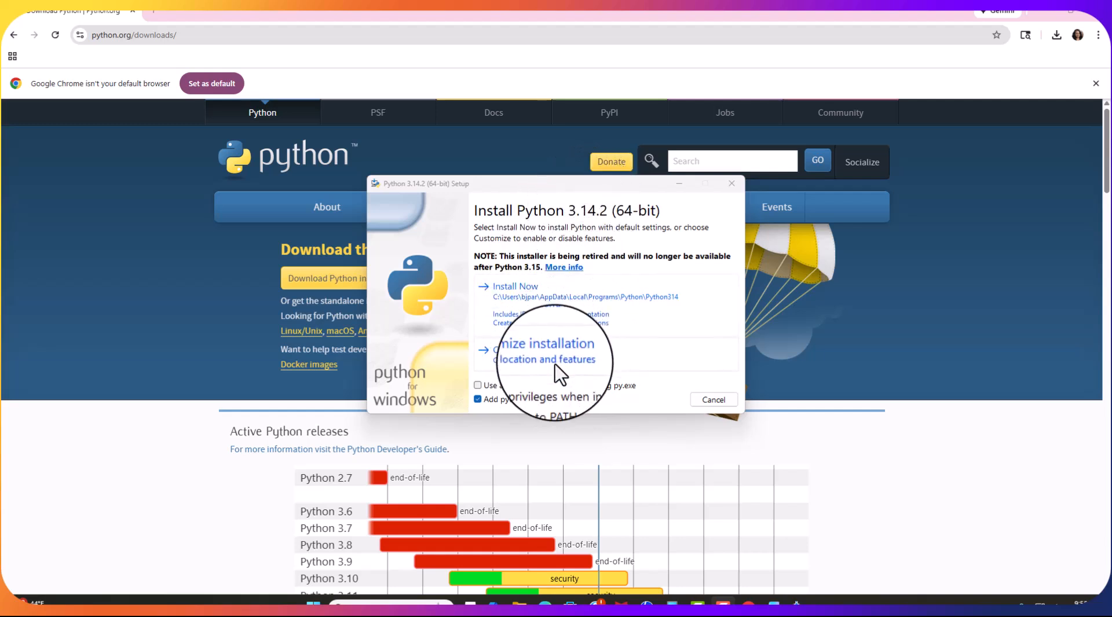
Install Python 3.14.2 with the Install Now option, including the PATH addition, and close the setup.
{"action": "left_click", "coordinate": [527, 293]}
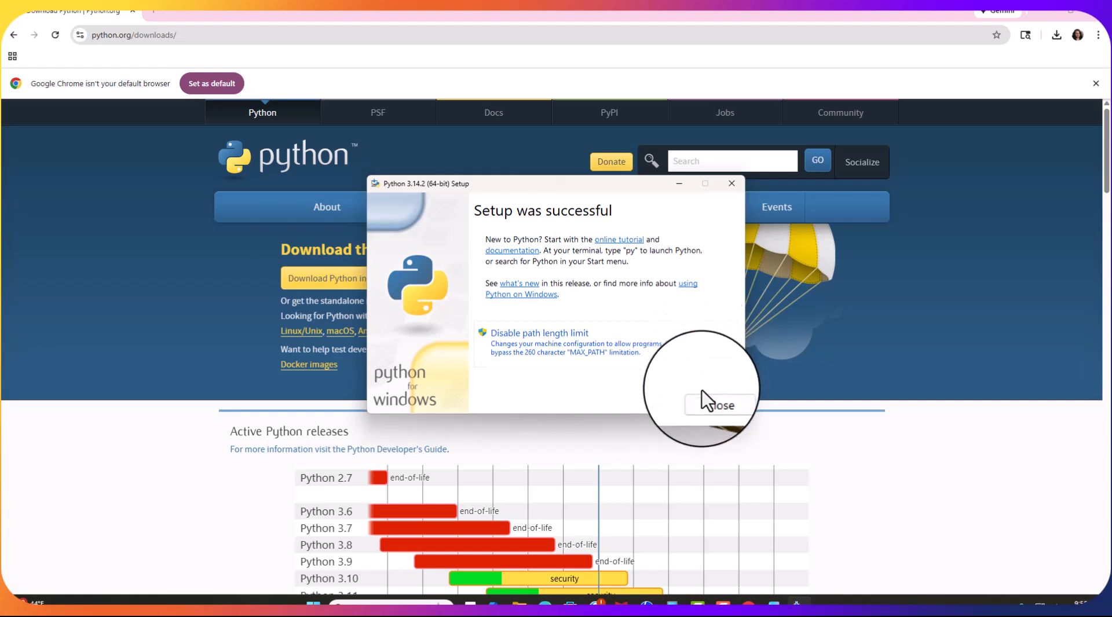
{"action": "left_click", "coordinate": [716, 399]}
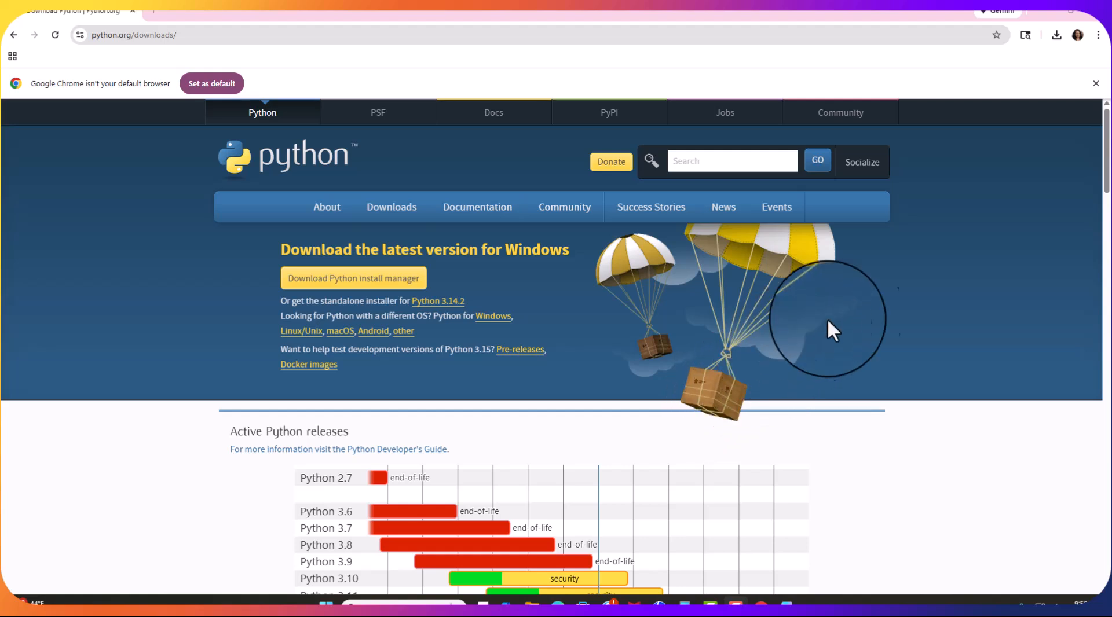
{"action": "scroll", "coordinate": [556, 347], "scroll_direction": "down", "scroll_amount": 2}
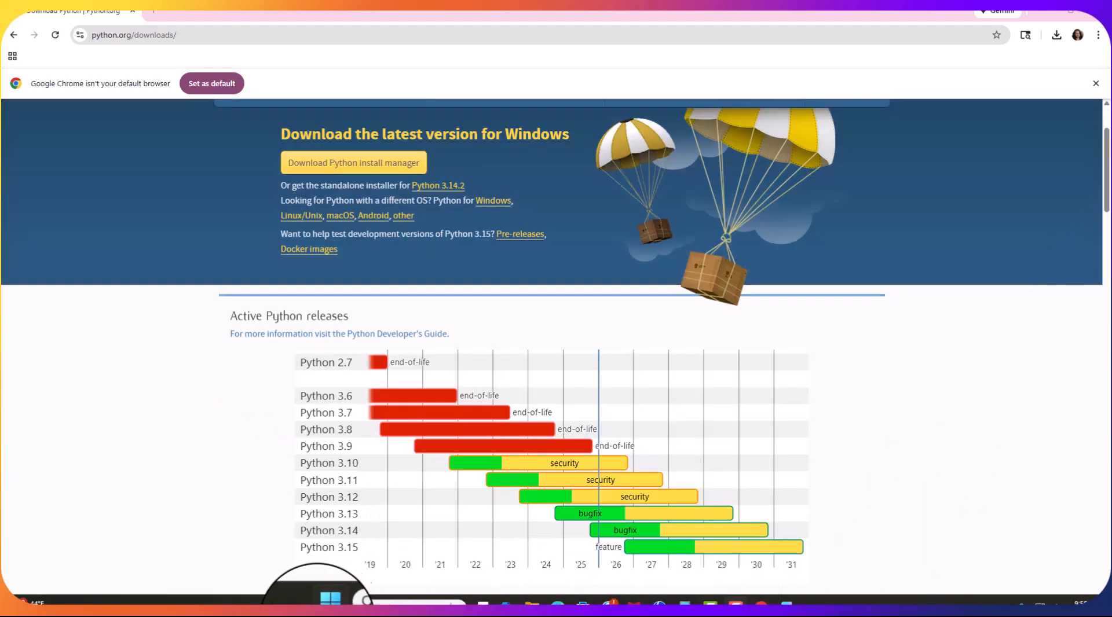
Find IDLE (Python 3.14 64-bit) in the Python 3.14 folder of all installed apps and pin it to Start.
{"action": "left_click", "coordinate": [325, 602]}
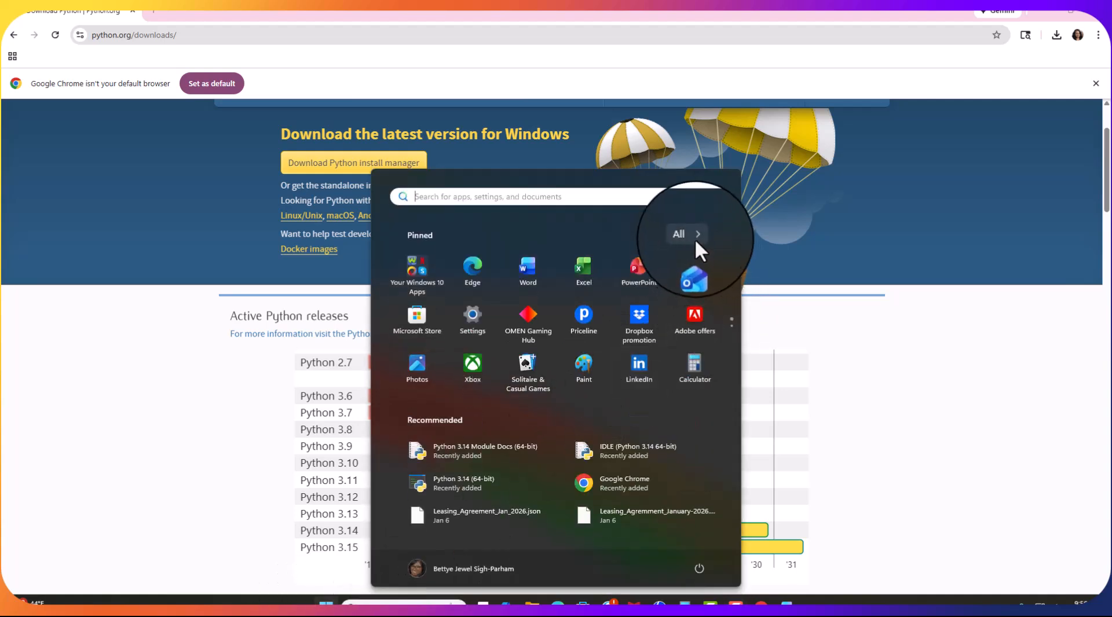
{"action": "left_click", "coordinate": [686, 236]}
{"action": "scroll", "coordinate": [450, 316], "scroll_direction": "down", "scroll_amount": 10}
{"action": "scroll", "coordinate": [454, 340], "scroll_direction": "down", "scroll_amount": 10}
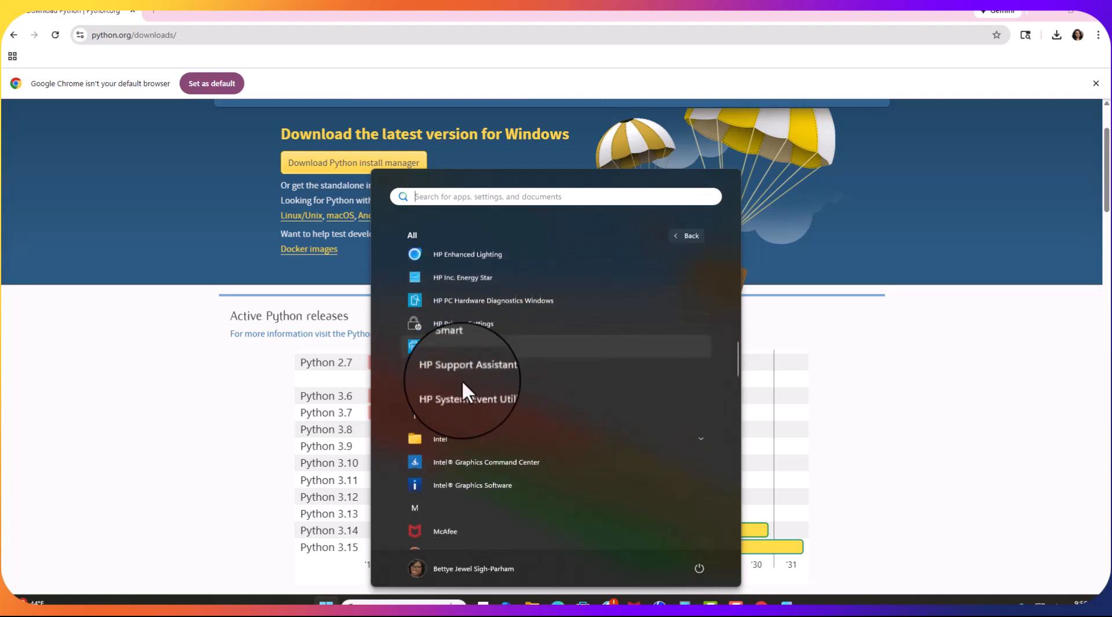
{"action": "scroll", "coordinate": [463, 400], "scroll_direction": "down", "scroll_amount": 8}
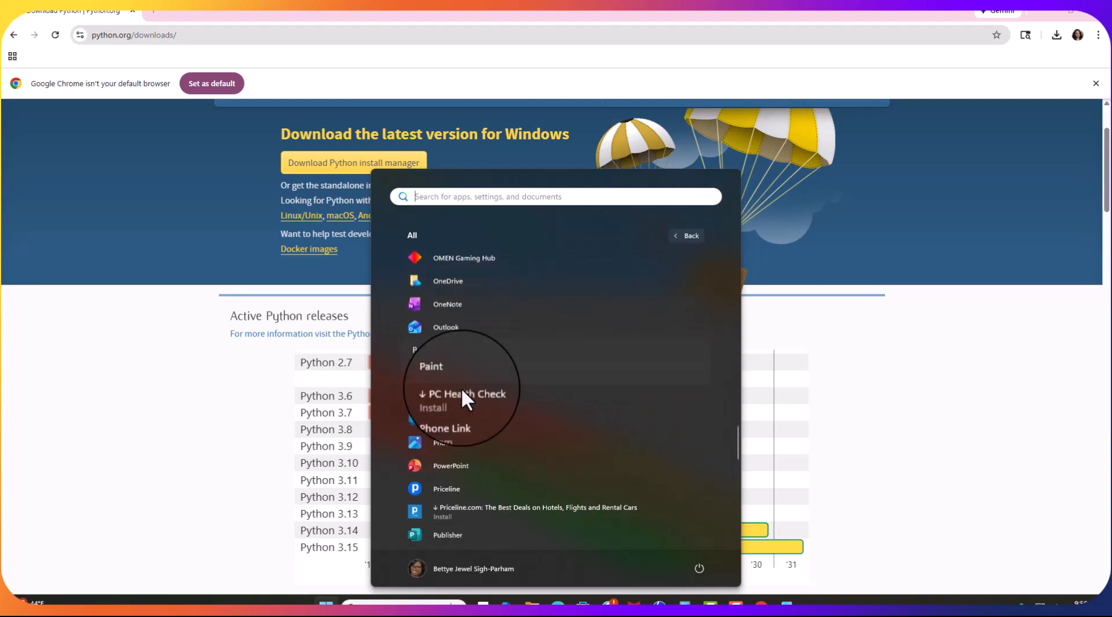
{"action": "scroll", "coordinate": [467, 406], "scroll_direction": "down", "scroll_amount": 2}
{"action": "scroll", "coordinate": [472, 418], "scroll_direction": "up", "scroll_amount": 3}
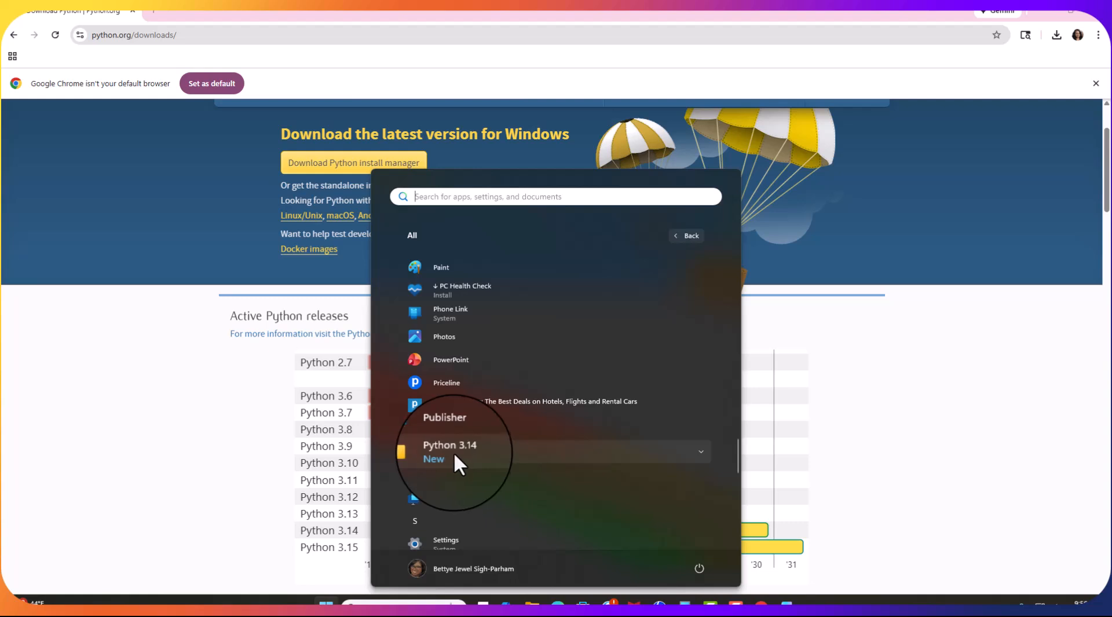
{"action": "left_click", "coordinate": [698, 453]}
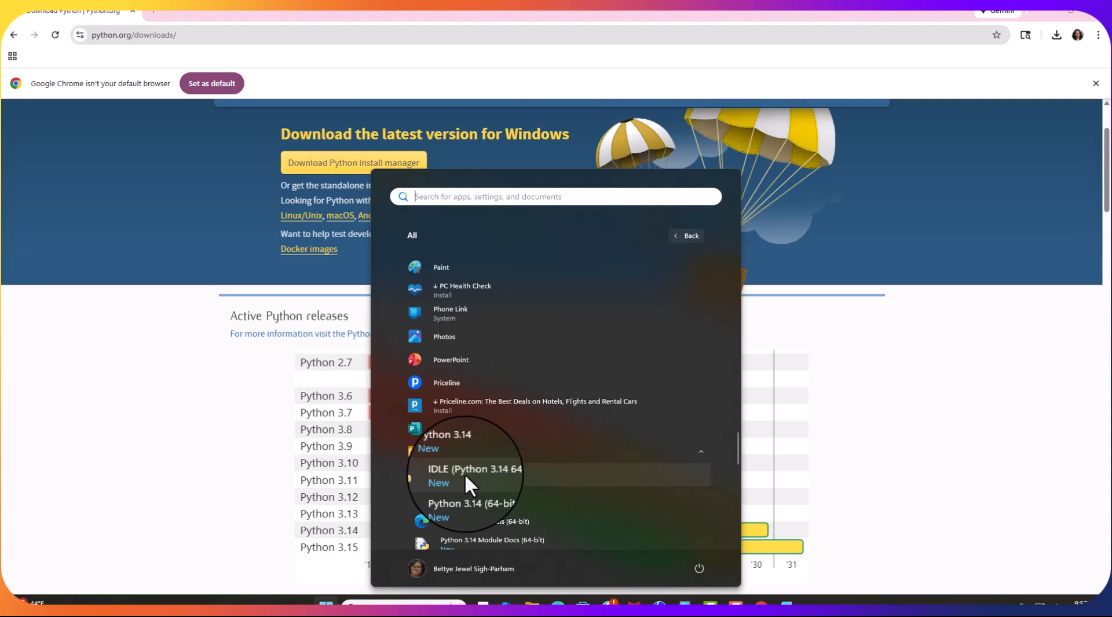
{"action": "right_click", "coordinate": [516, 471]}
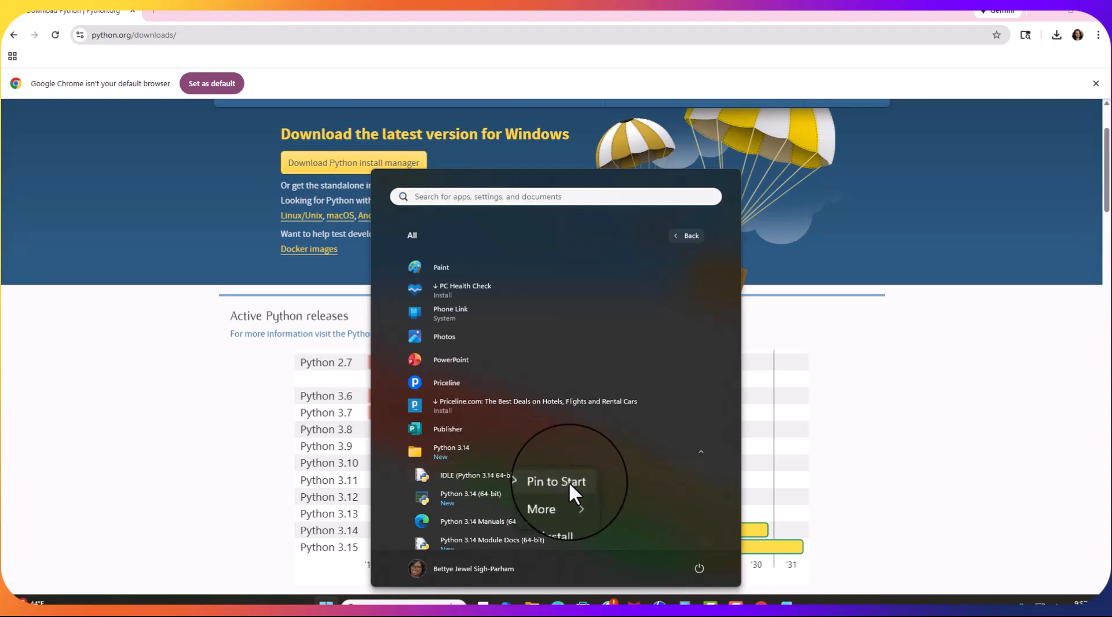
{"action": "left_click", "coordinate": [567, 482]}
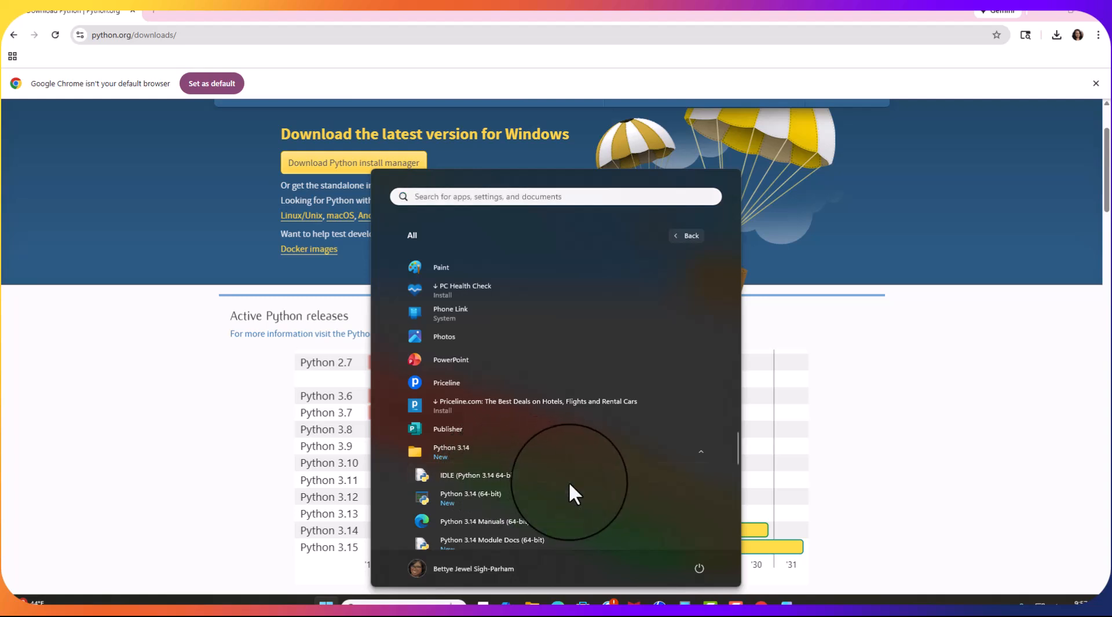
Pin IDLE (Python 3.14 64-bit) to the taskbar.
{"action": "right_click", "coordinate": [518, 475]}
{"action": "mouse_move", "coordinate": [586, 497]}
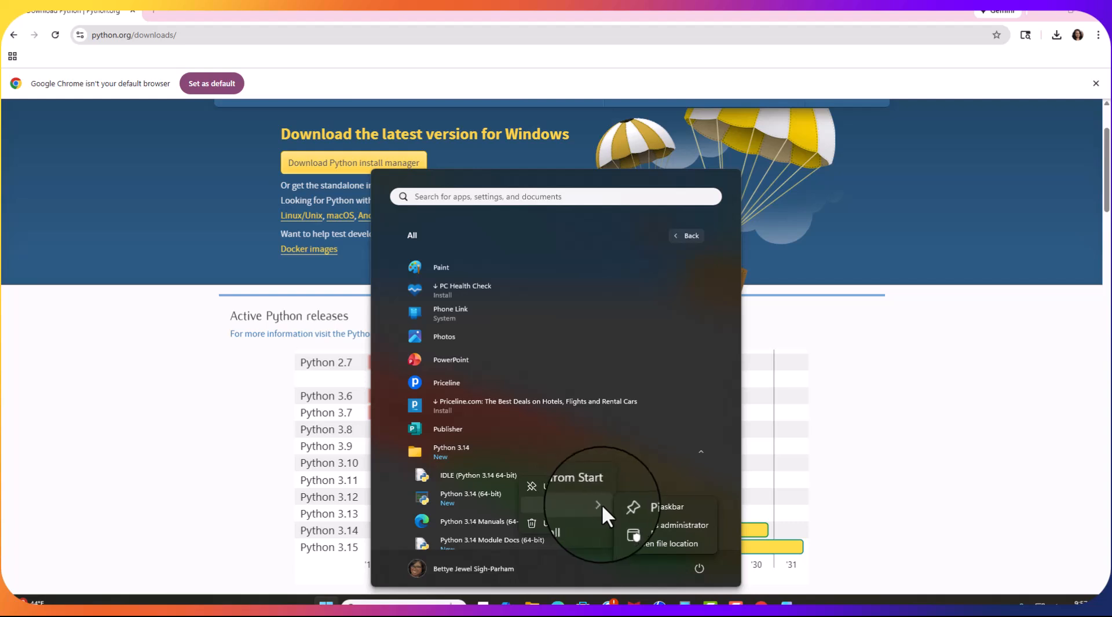
{"action": "left_click", "coordinate": [655, 505]}
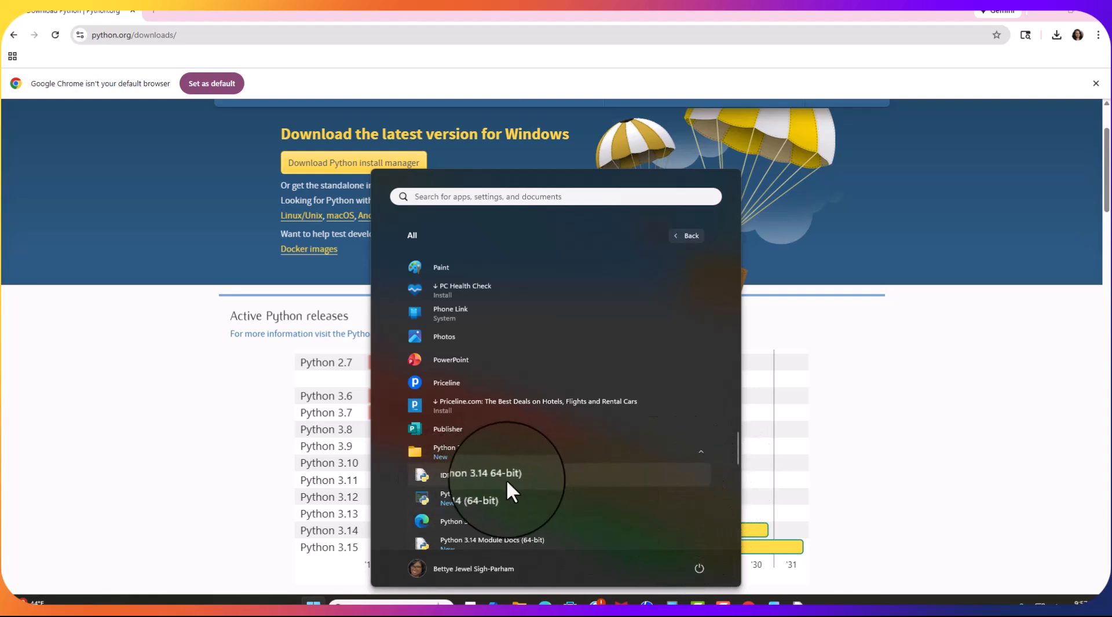
Launch the IDLE shell and maximize its window.
{"action": "left_click", "coordinate": [829, 422]}
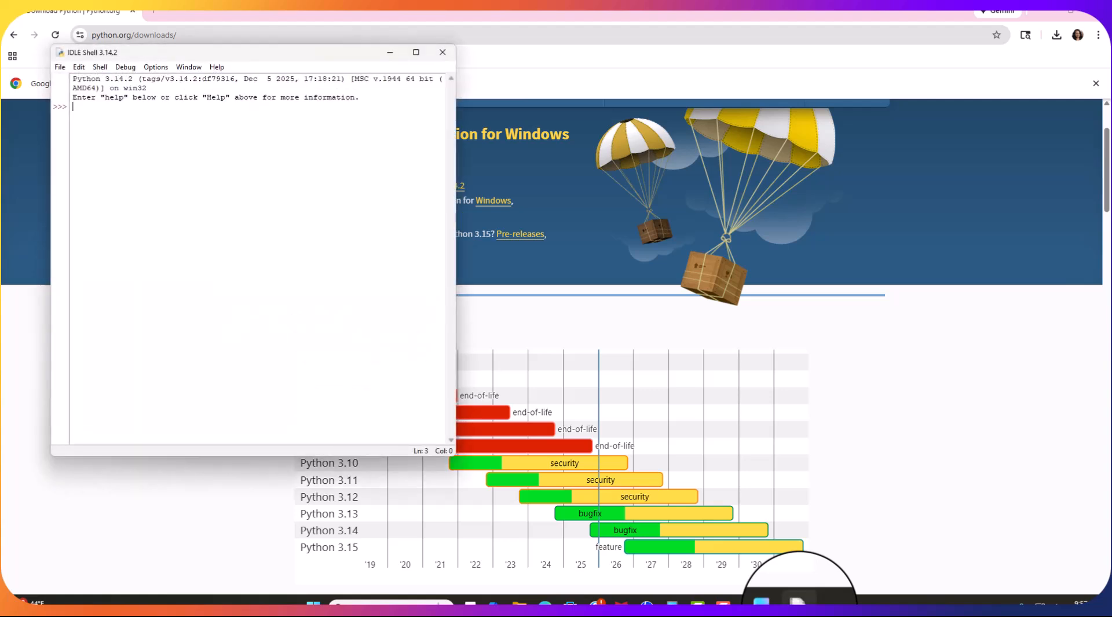
{"action": "left_click", "coordinate": [418, 55]}
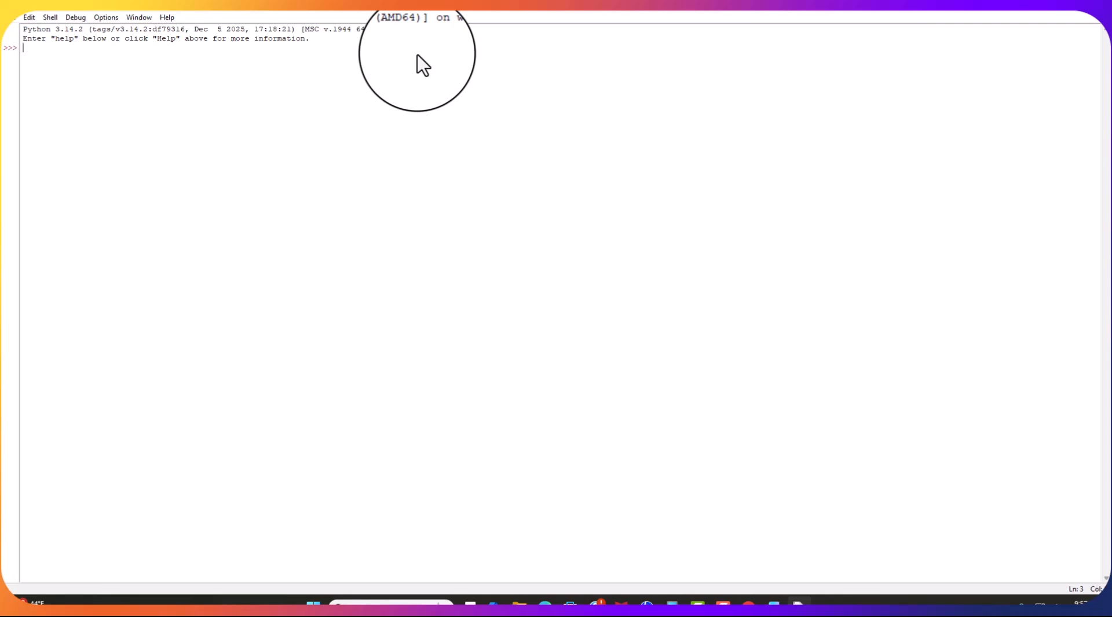
Open the IDLE configuration settings and choose the built-in IDLE Dark highlighting theme.
{"action": "left_click", "coordinate": [106, 21]}
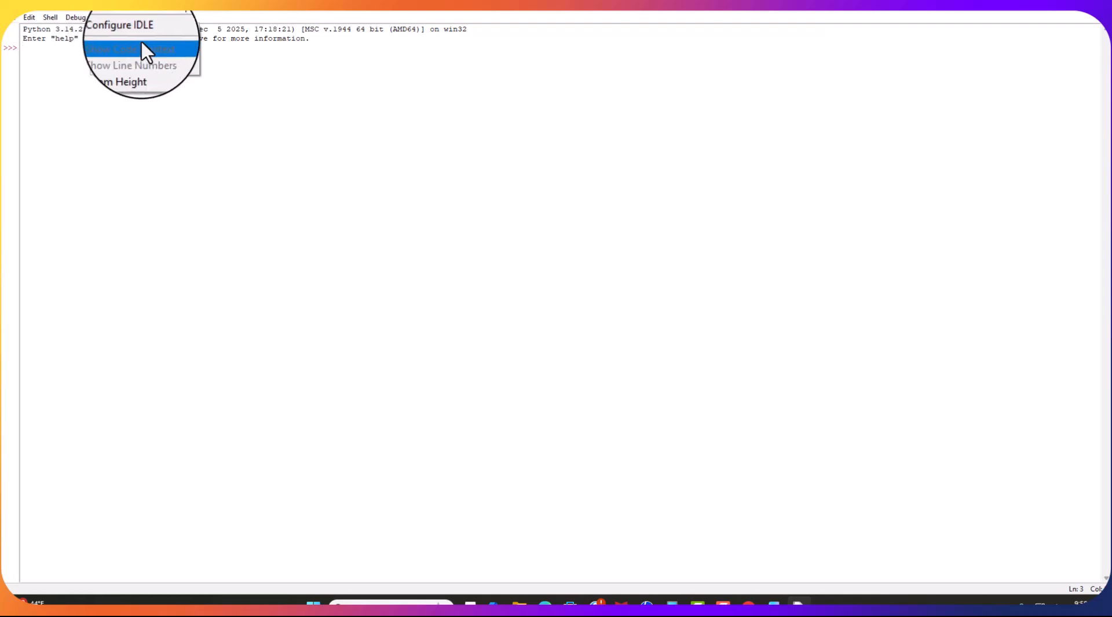
{"action": "left_click", "coordinate": [156, 33]}
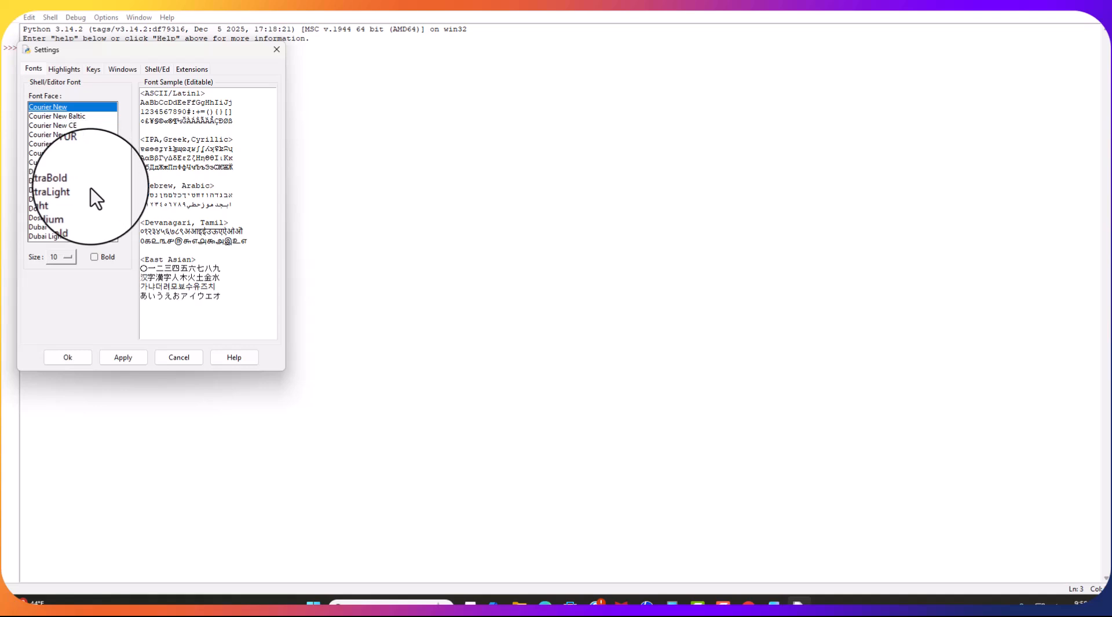
{"action": "left_click", "coordinate": [67, 70]}
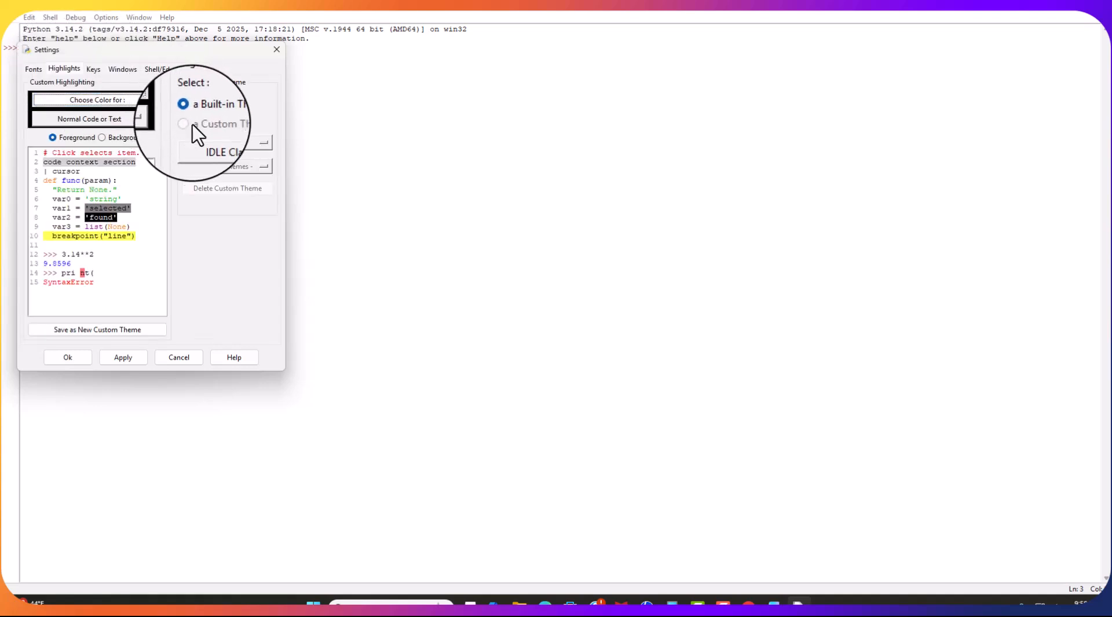
{"action": "left_click", "coordinate": [34, 70]}
{"action": "left_click", "coordinate": [53, 71]}
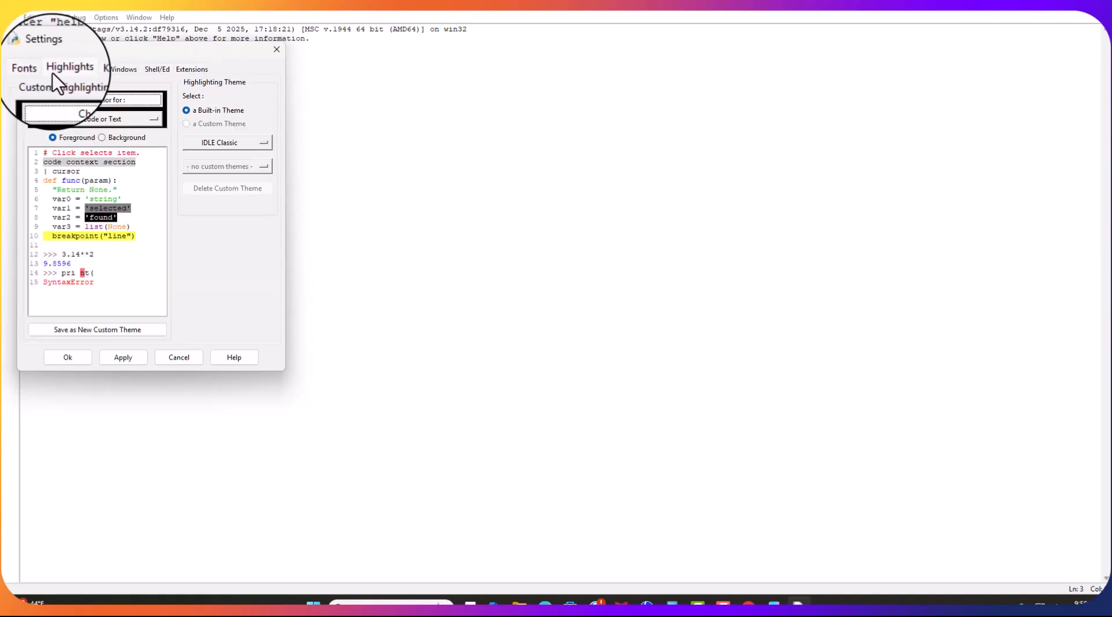
{"action": "left_click", "coordinate": [36, 70]}
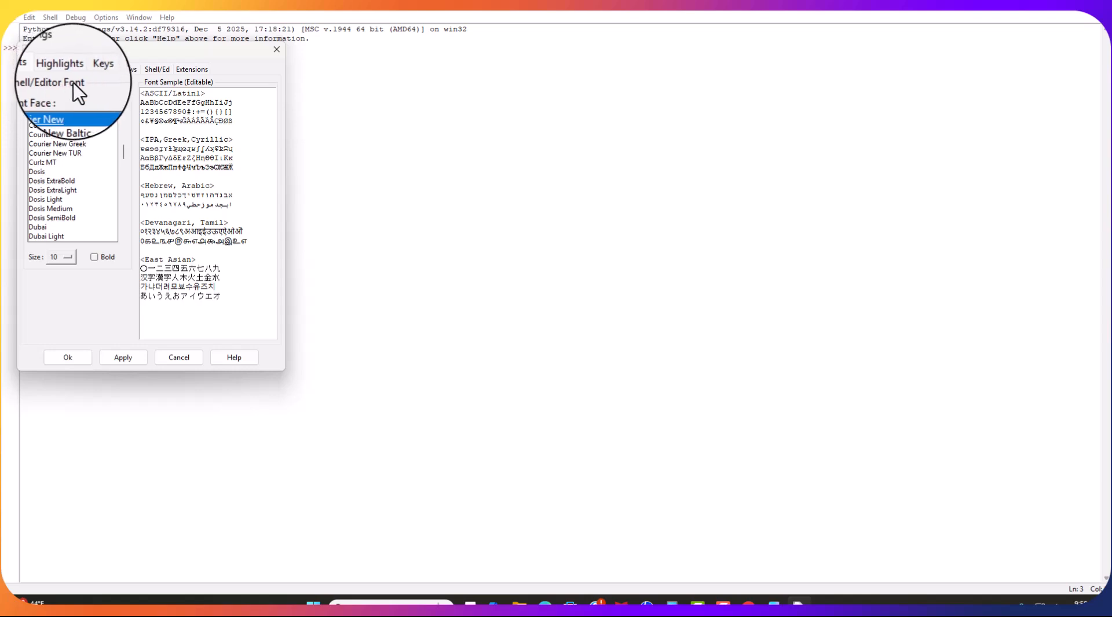
{"action": "left_click", "coordinate": [63, 69]}
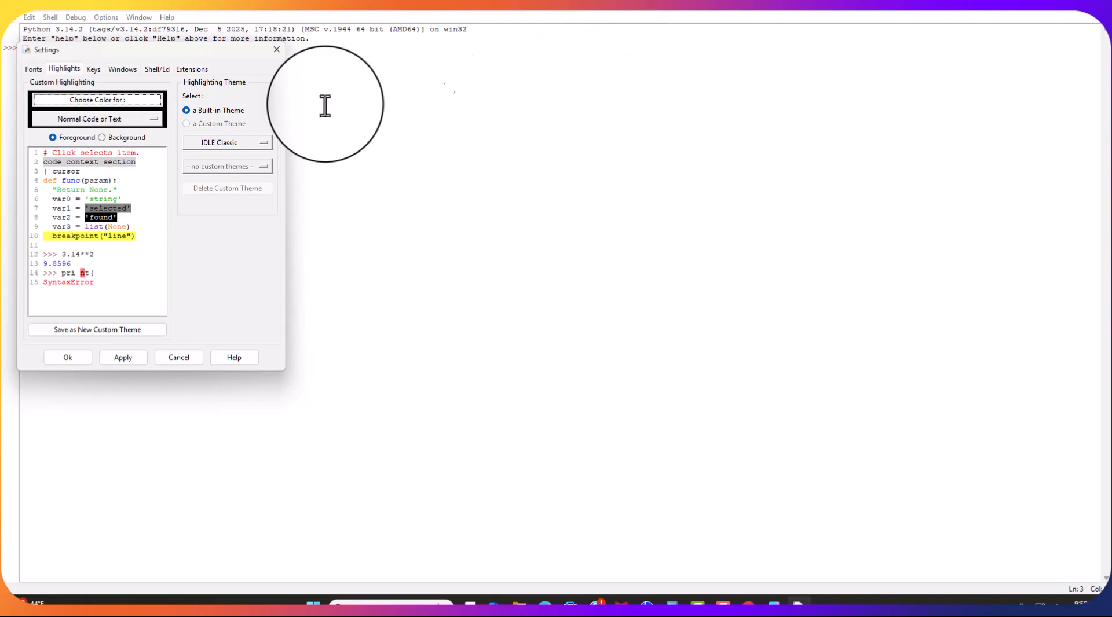
{"action": "left_click", "coordinate": [249, 145]}
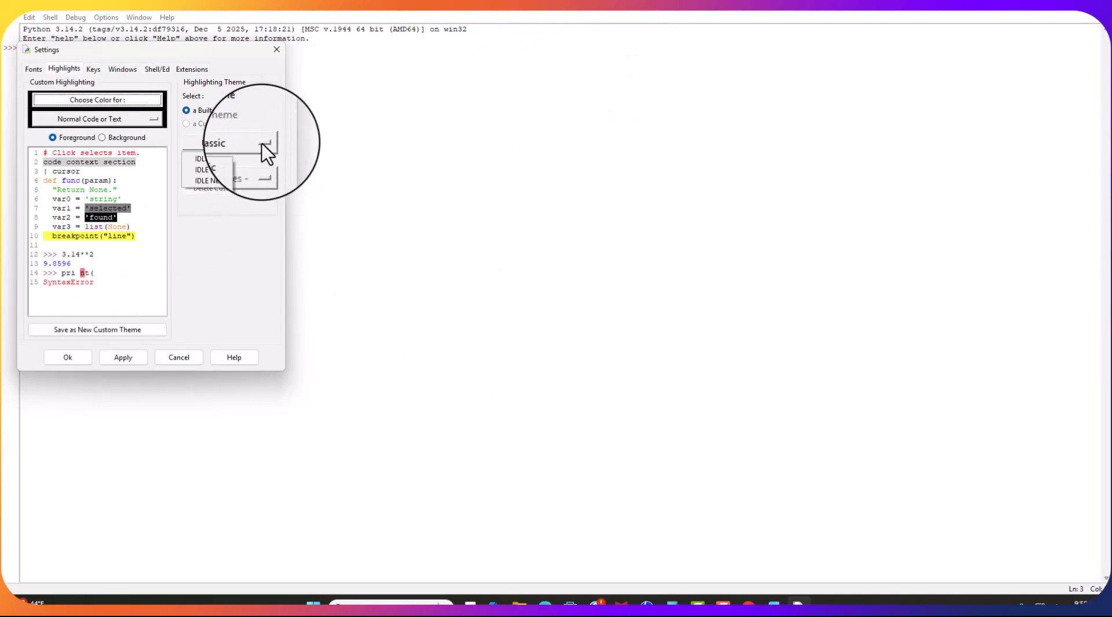
{"action": "left_click", "coordinate": [223, 176]}
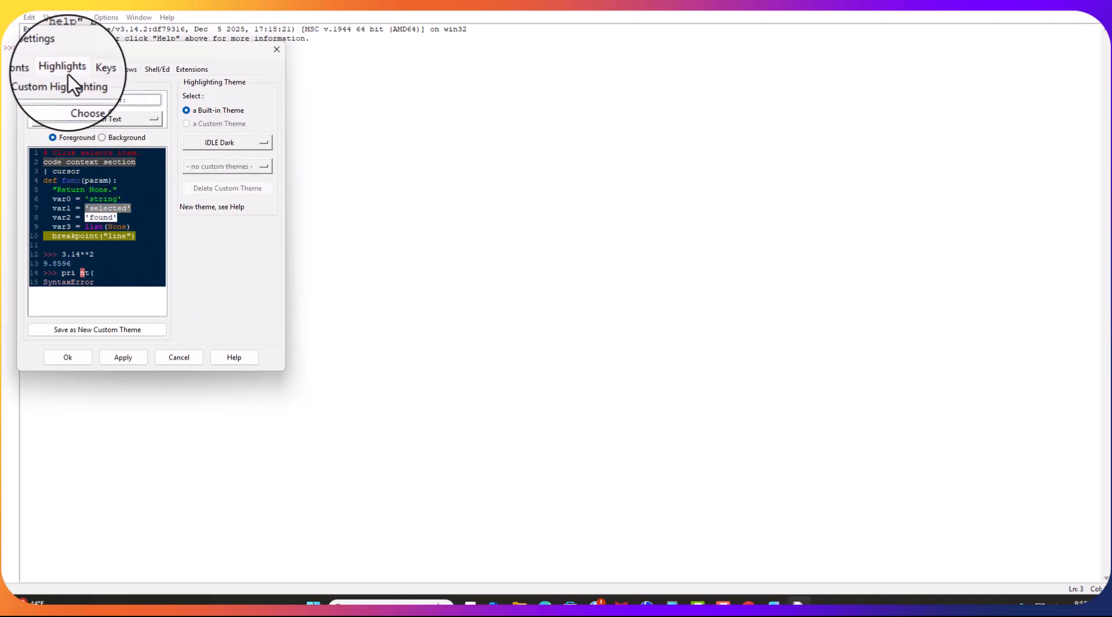
Set the shell and editor font to size 25 in bold, apply the settings and close them.
{"action": "left_click", "coordinate": [34, 69]}
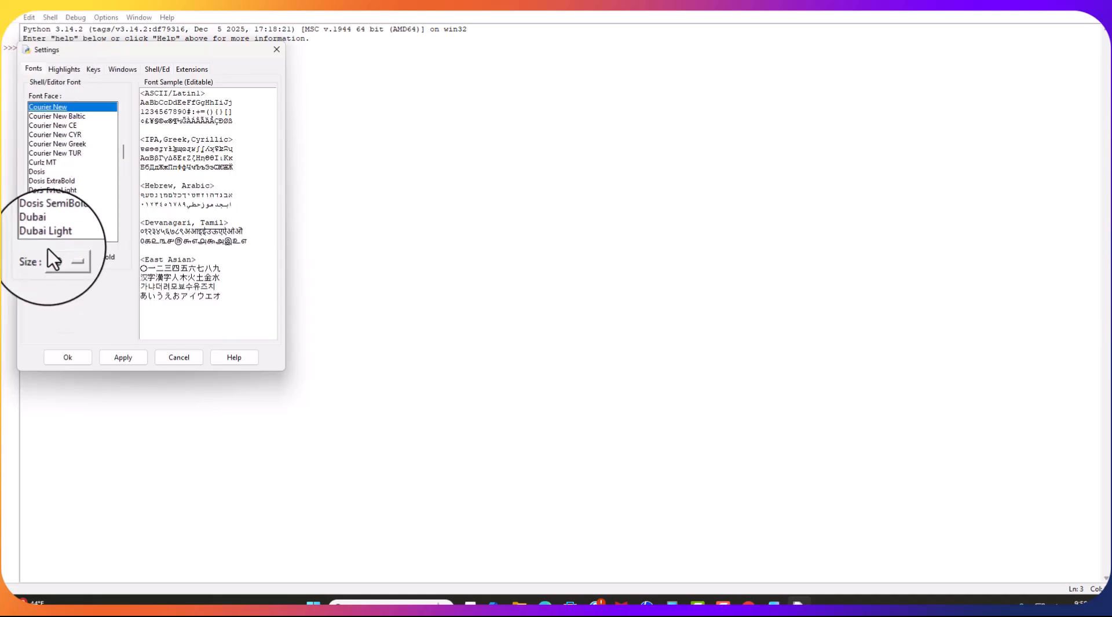
{"action": "left_click", "coordinate": [65, 256]}
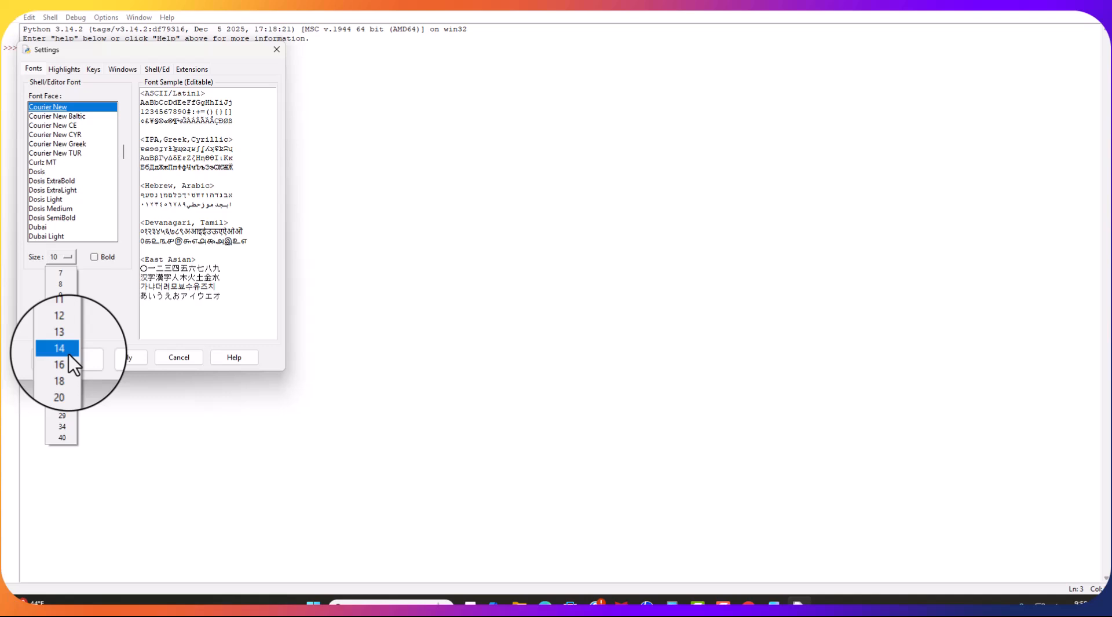
{"action": "left_click", "coordinate": [65, 405]}
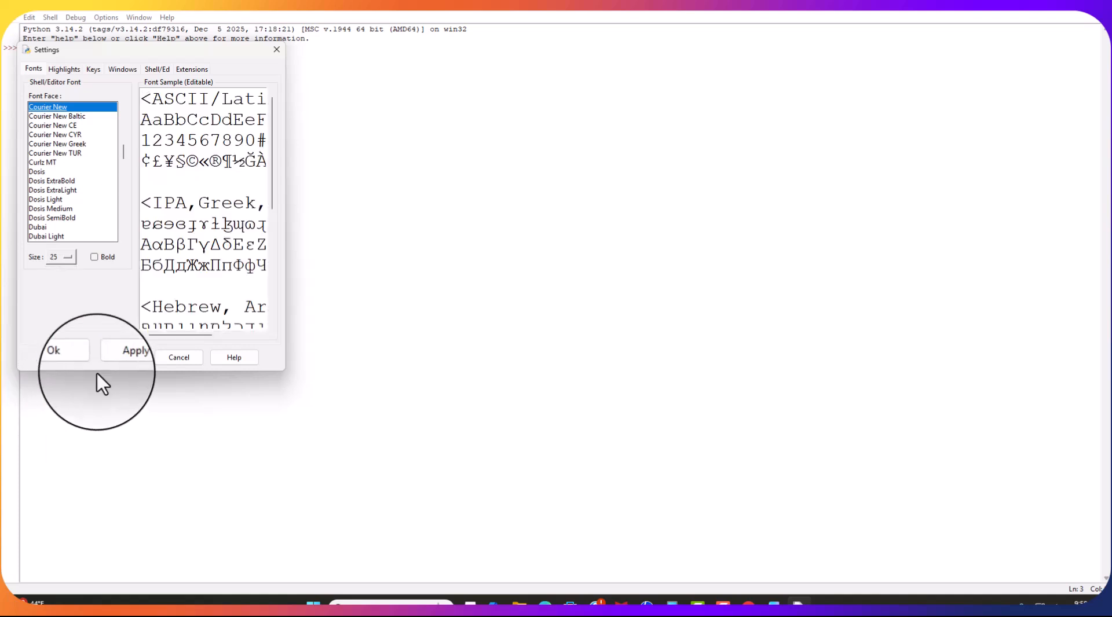
{"action": "left_click", "coordinate": [93, 258]}
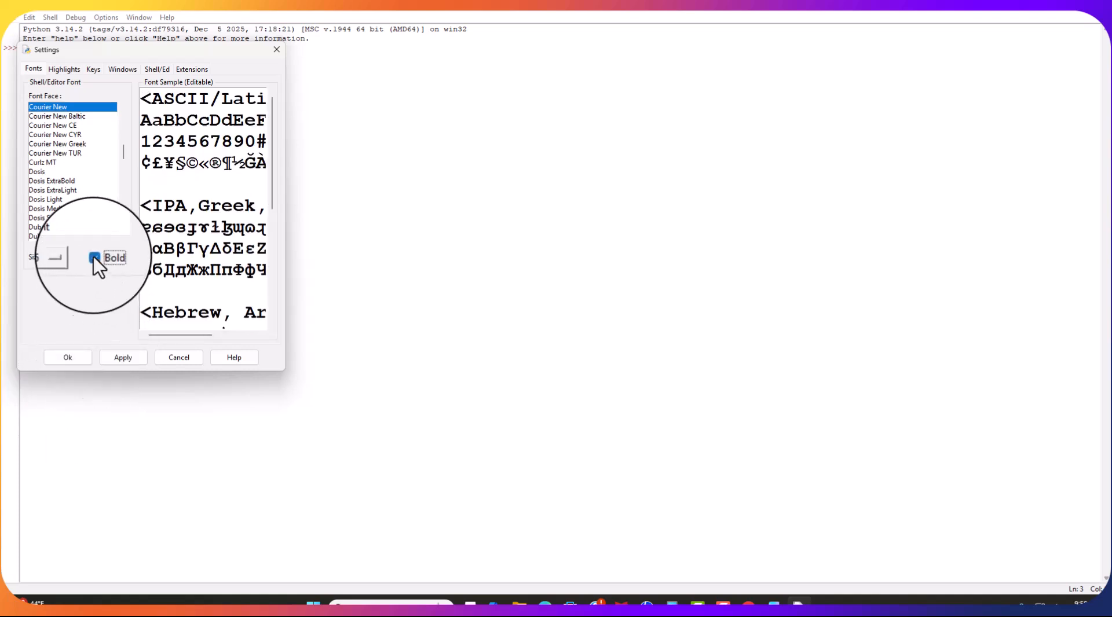
{"action": "left_click", "coordinate": [130, 357]}
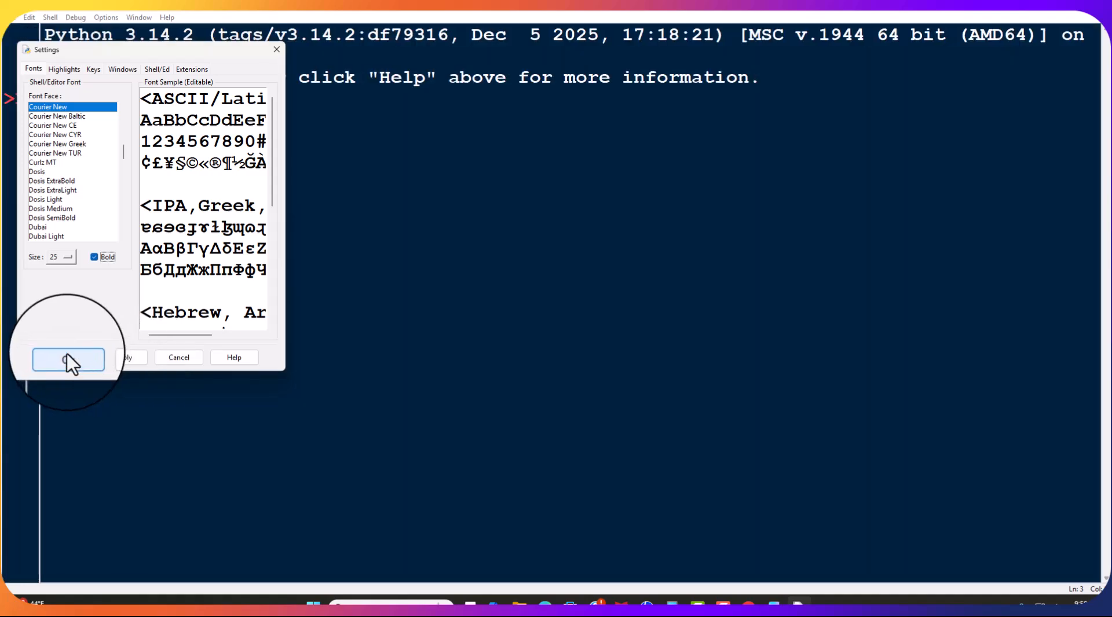
{"action": "left_click", "coordinate": [66, 358]}
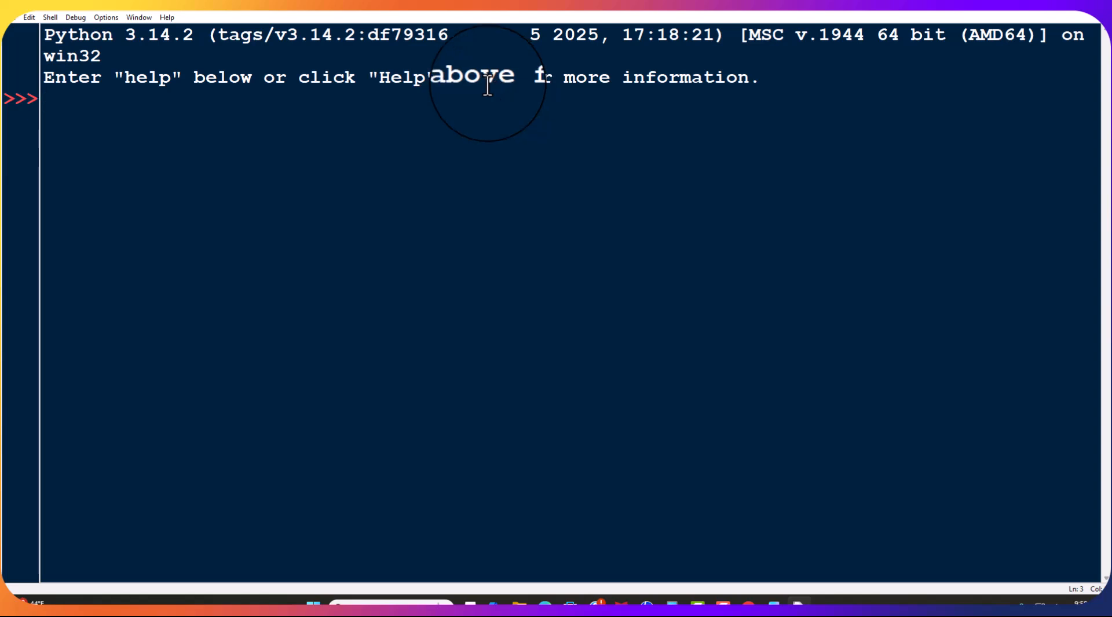
Create a new file in IDLE and maximize its editor window.
{"action": "left_click", "coordinate": [11, 17]}
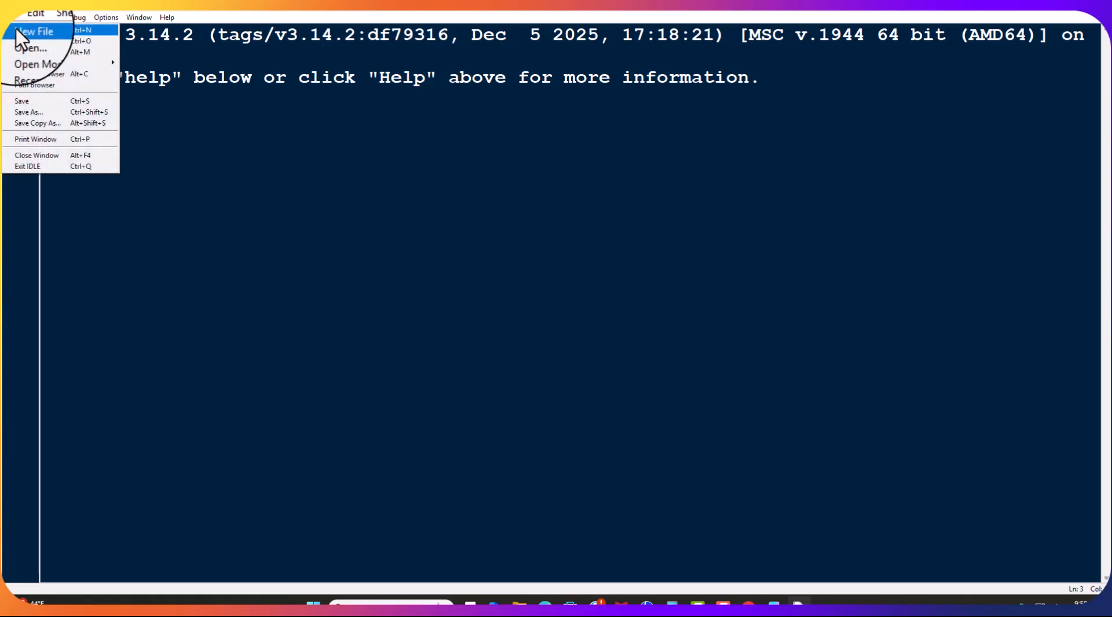
{"action": "left_click", "coordinate": [15, 28]}
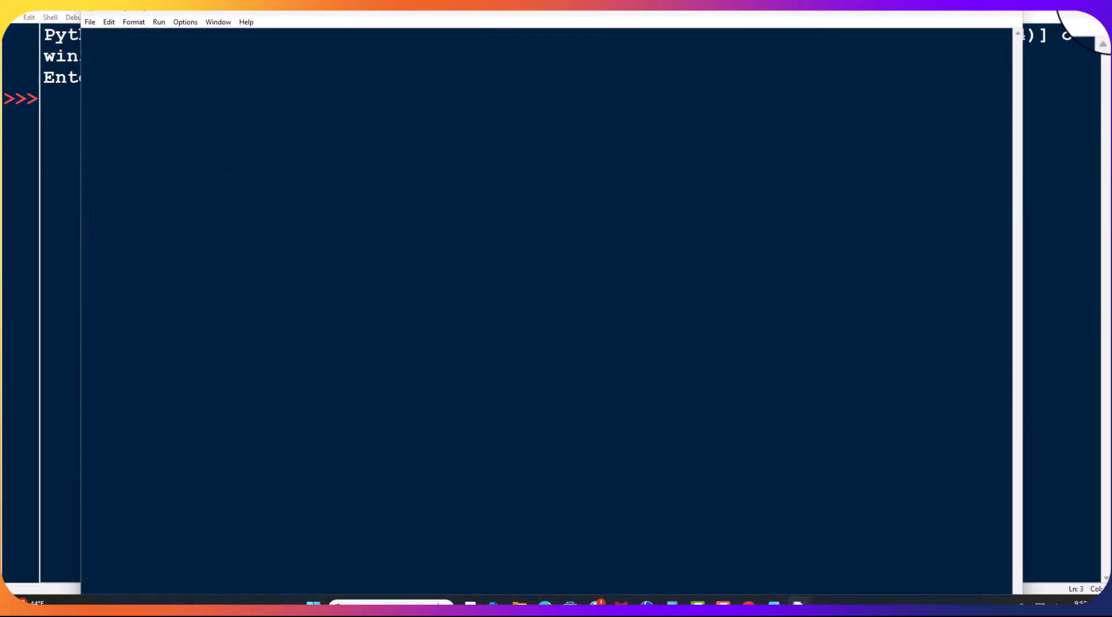
{"action": "left_click", "coordinate": [1097, 10]}
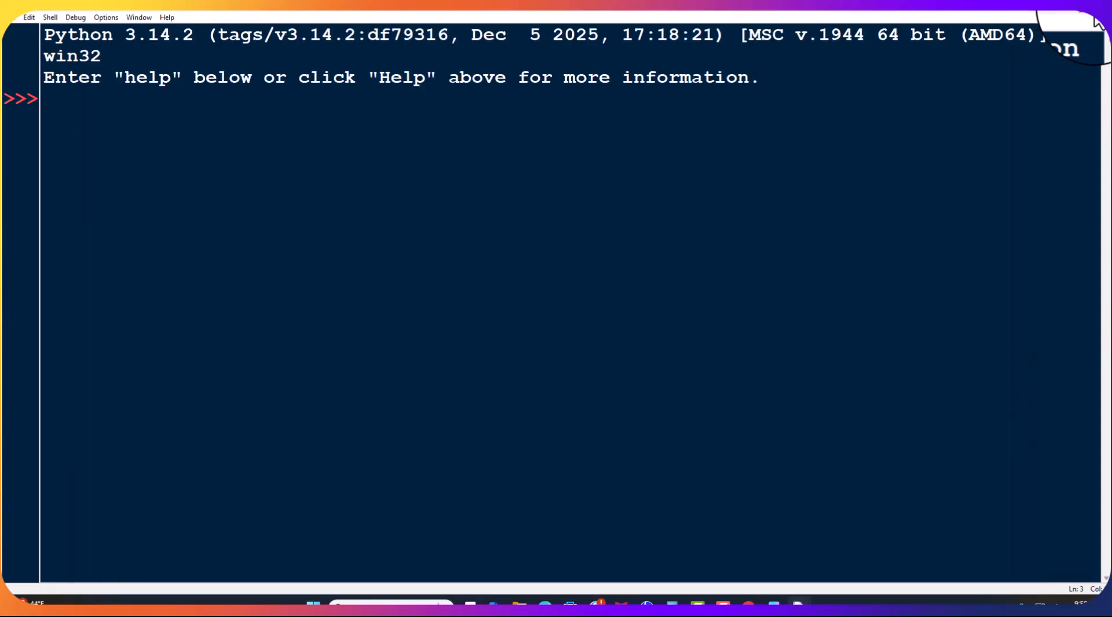
{"action": "left_click", "coordinate": [982, 15]}
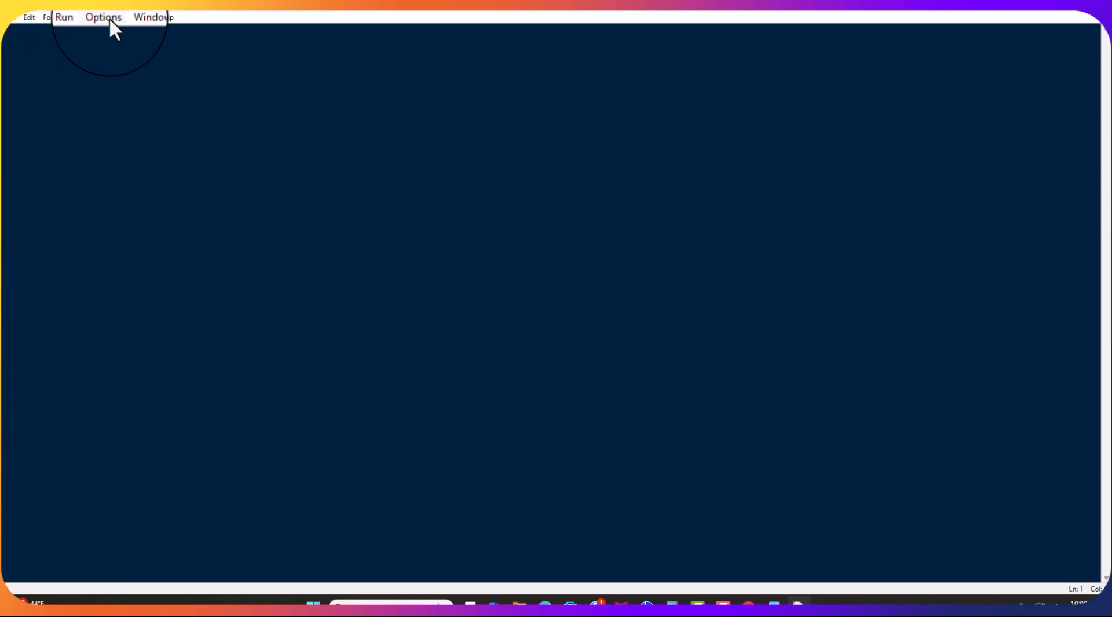
Show line numbers in the new file's editor window.
{"action": "left_click", "coordinate": [109, 19]}
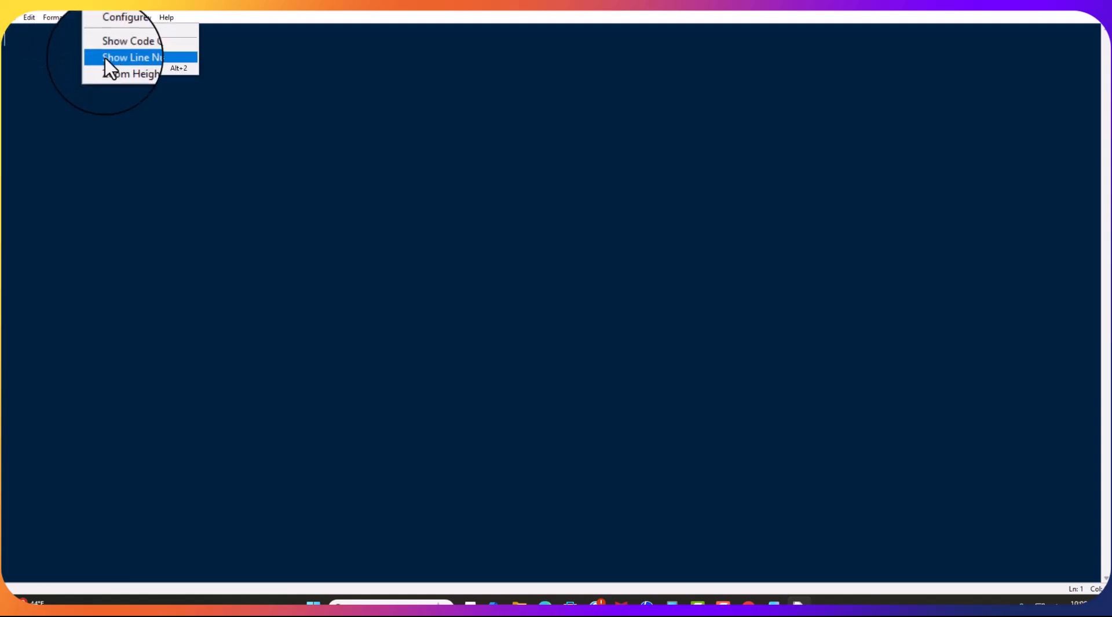